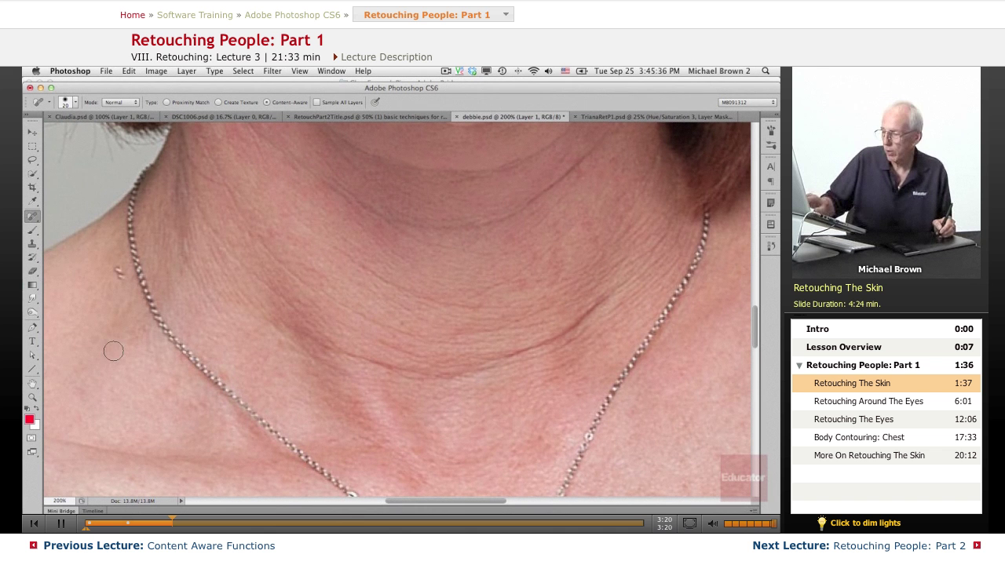
Step back two healing states in History and heal the dark mole on the neck
key(F10)
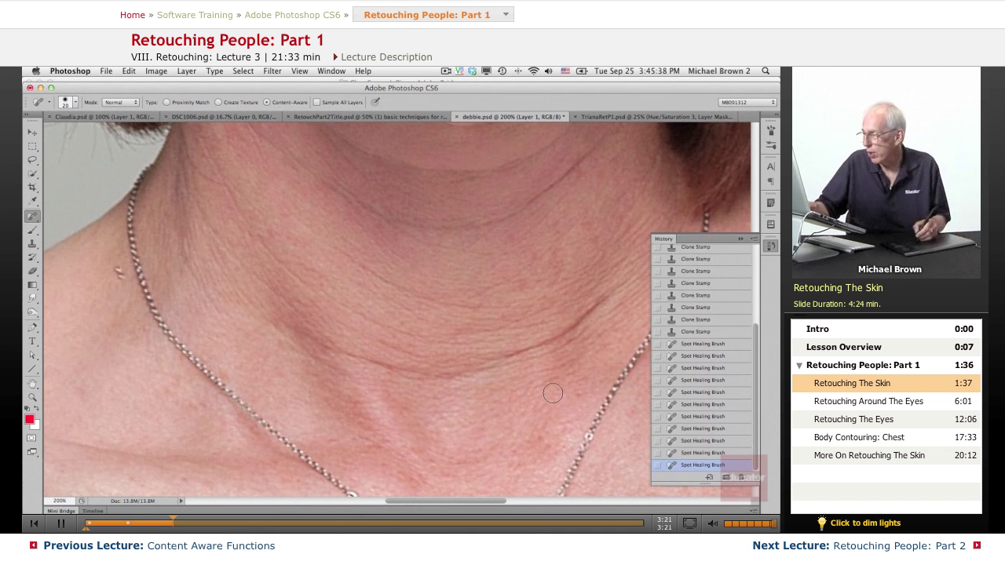
click(695, 452)
click(695, 441)
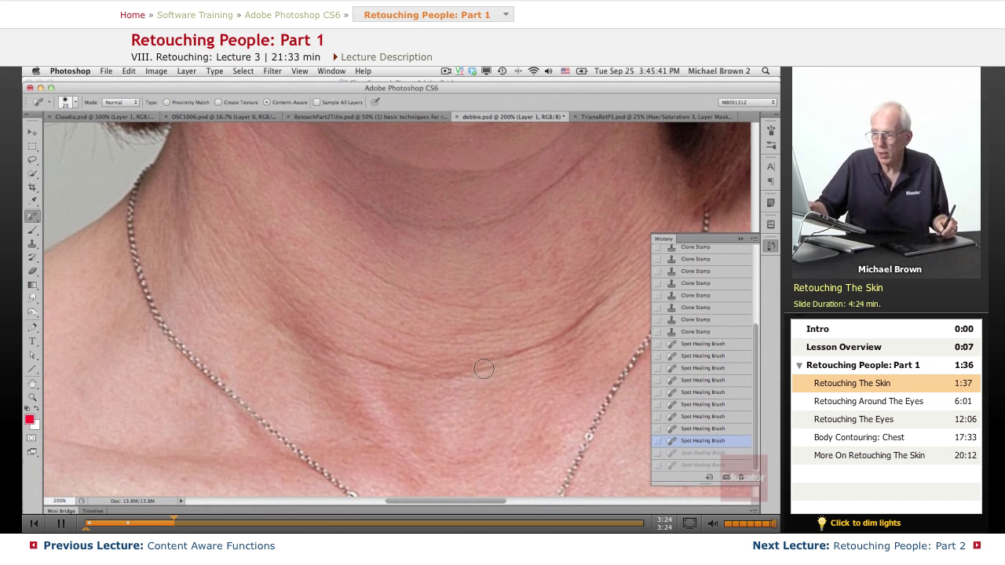
click(114, 271)
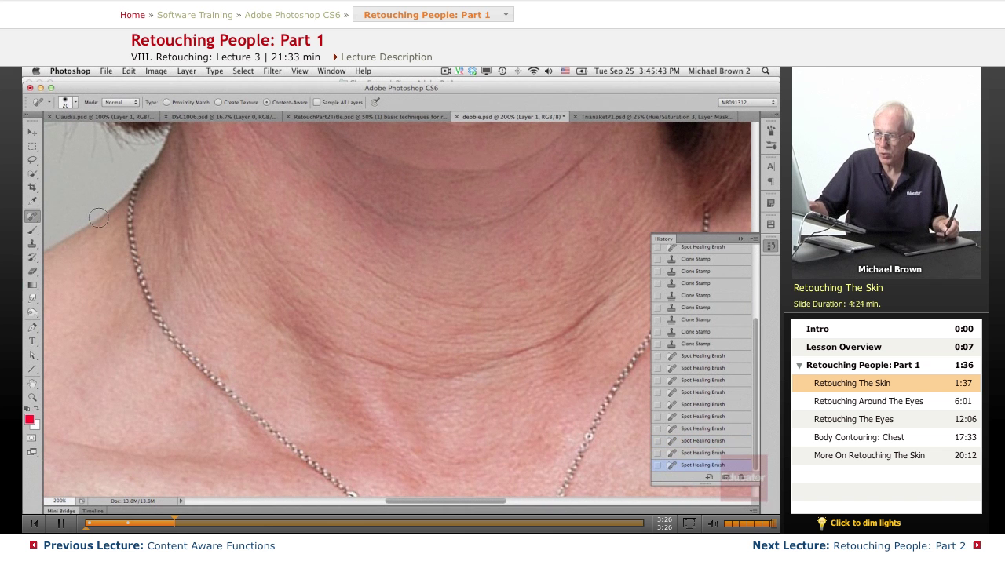
click(117, 299)
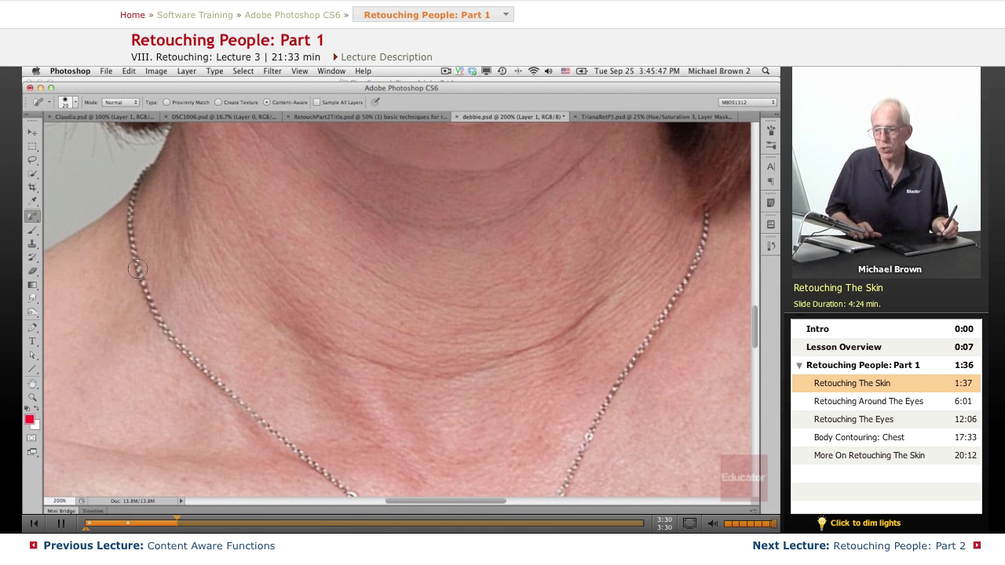
Heal a blemish on the upper chest, a spot on the neck side and a line under the chin
scroll(372, 381, down, 5)
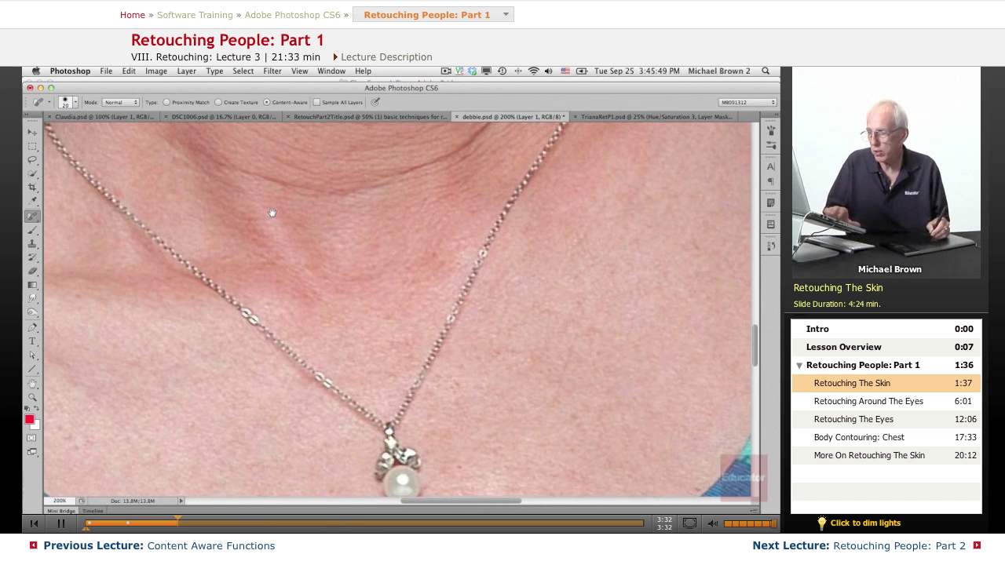
scroll(424, 412, down, 4)
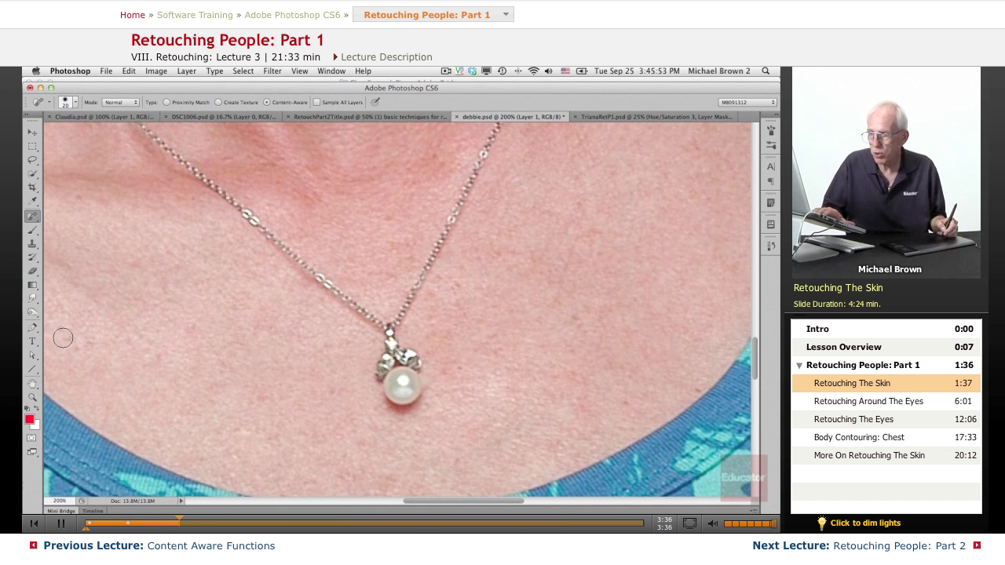
drag(62, 336, 70, 343)
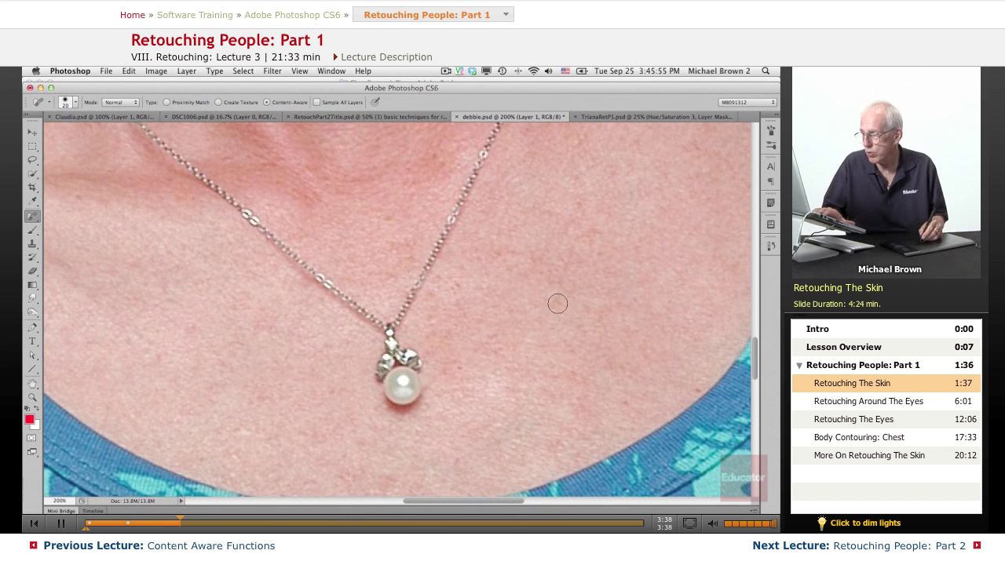
scroll(426, 331, up, 5)
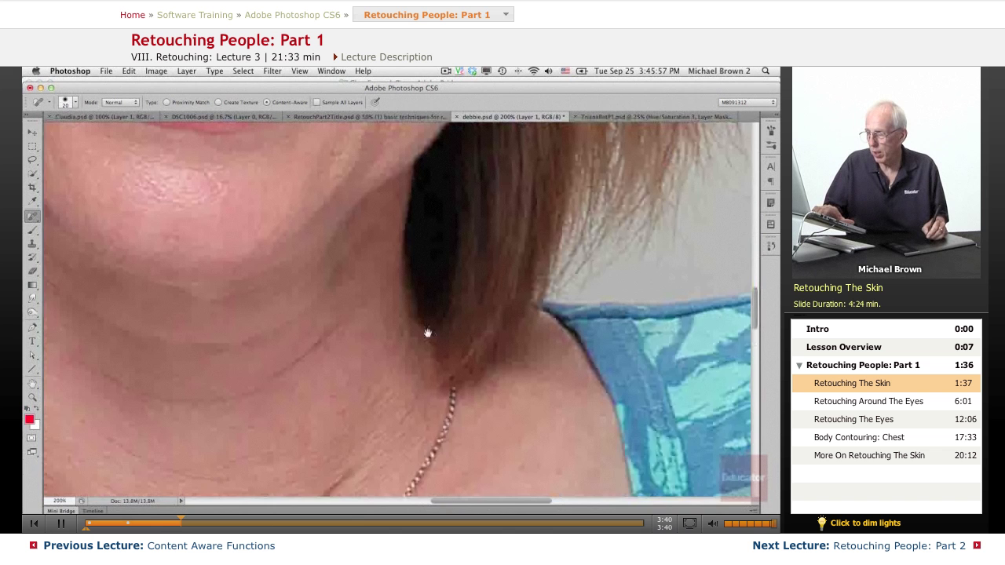
drag(449, 328, 466, 323)
click(319, 399)
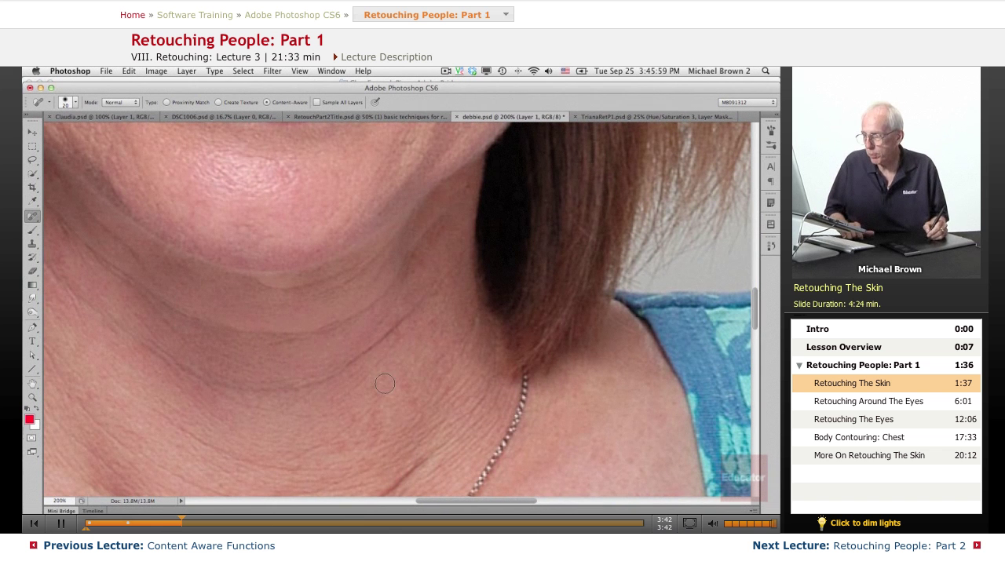
click(402, 326)
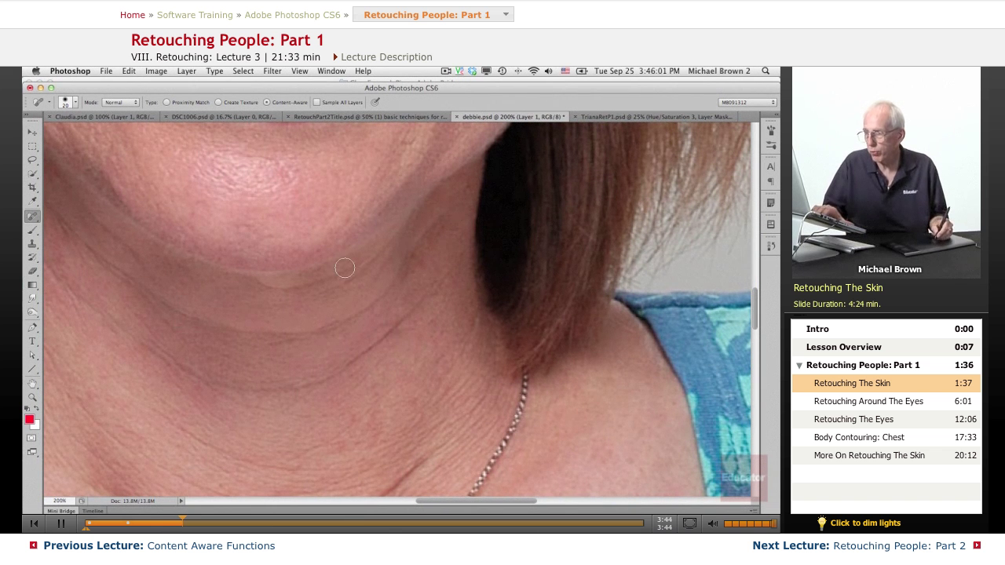
drag(322, 204, 336, 293)
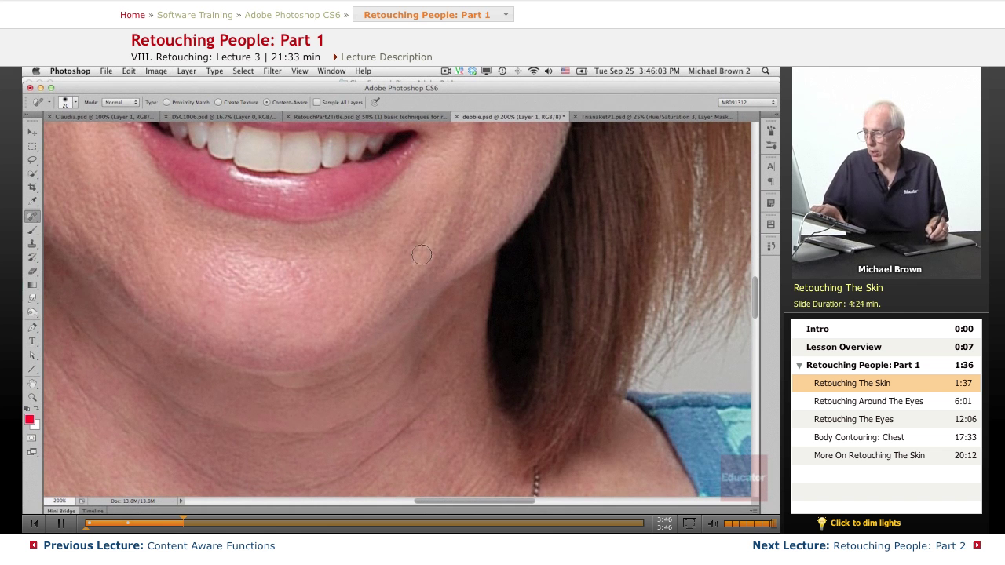
Smooth the vertical forehead creases and heal three marks between the eyebrows
scroll(343, 414, up, 10)
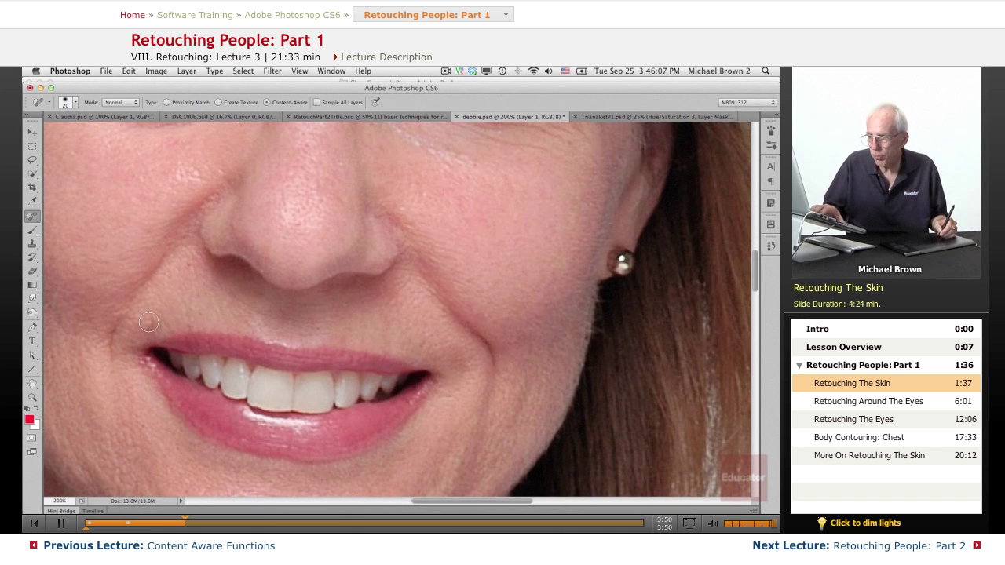
scroll(380, 449, up, 8)
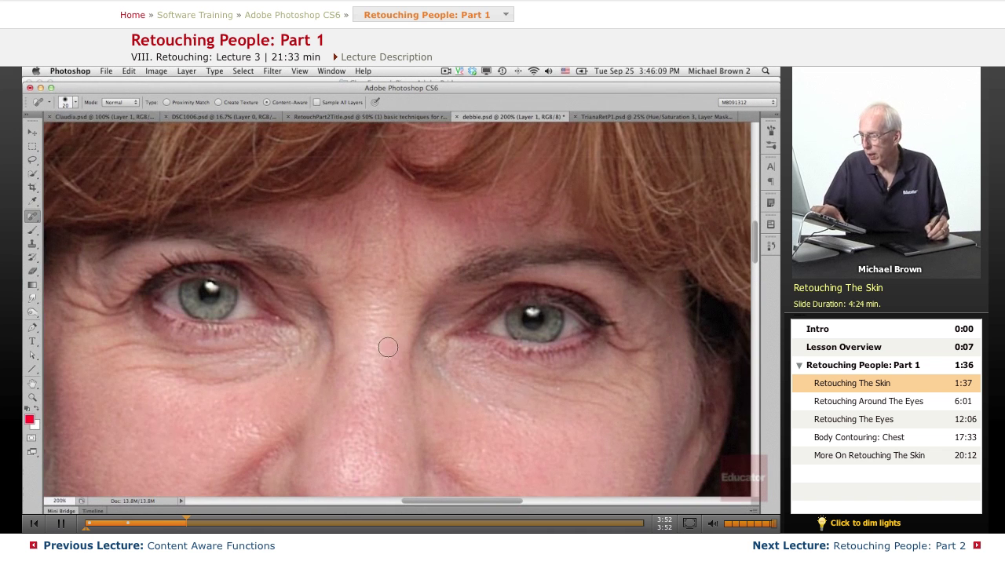
scroll(385, 294, up, 5)
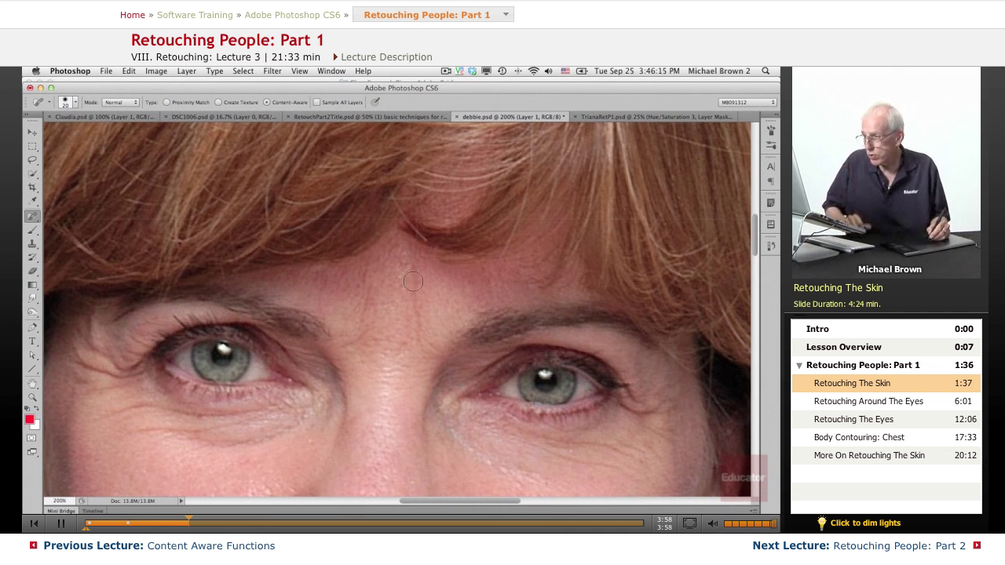
drag(412, 269, 415, 349)
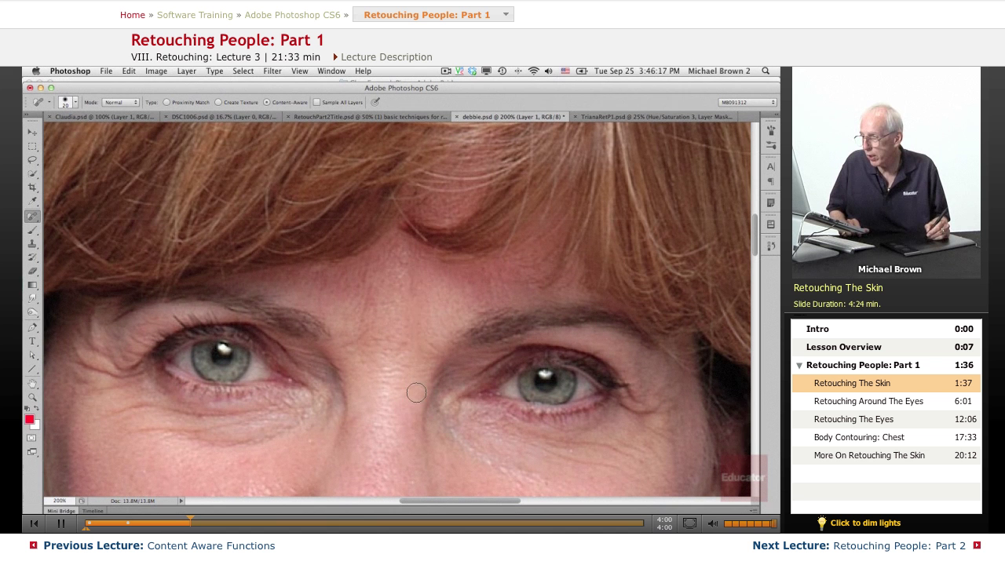
click(404, 348)
drag(362, 276, 364, 298)
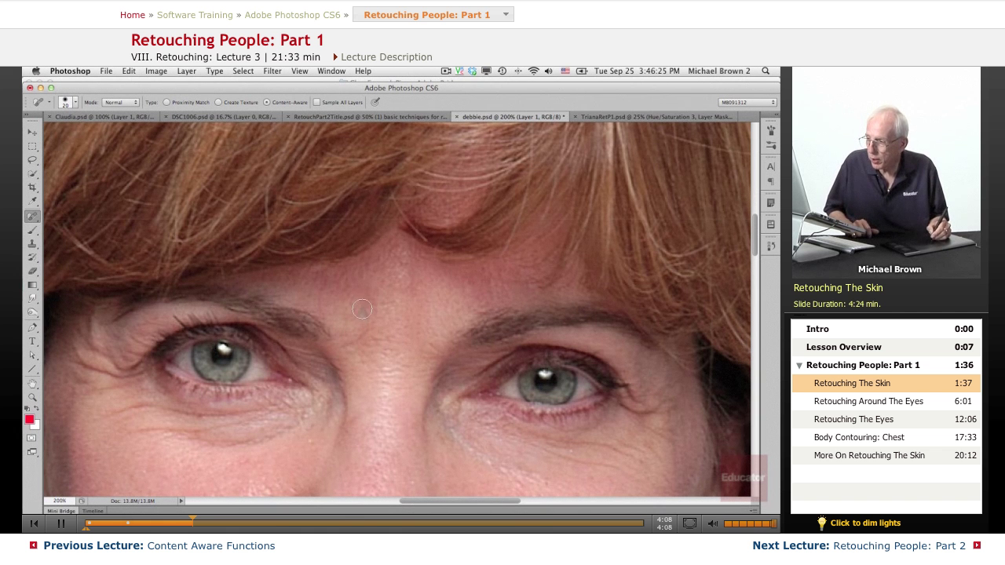
click(353, 344)
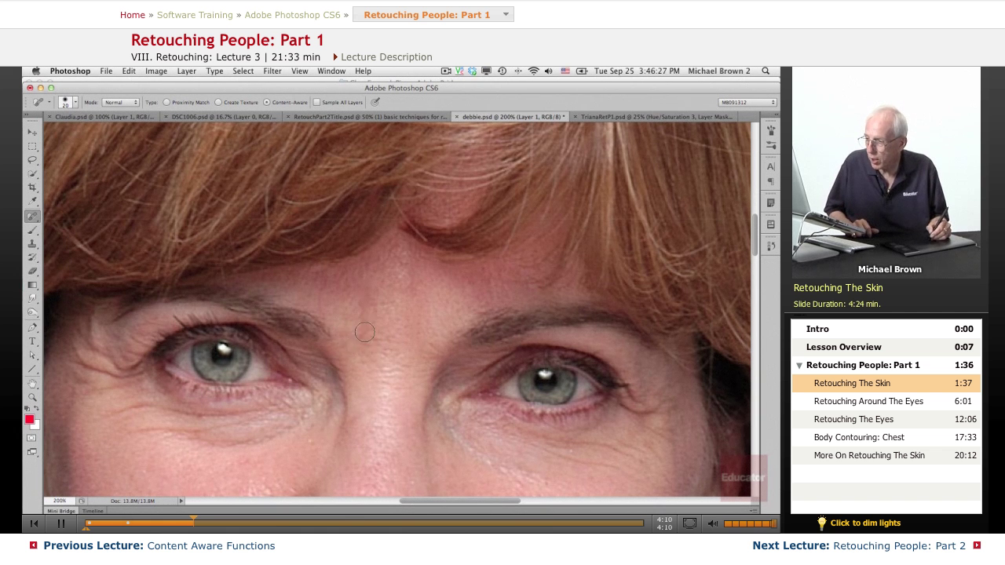
click(390, 300)
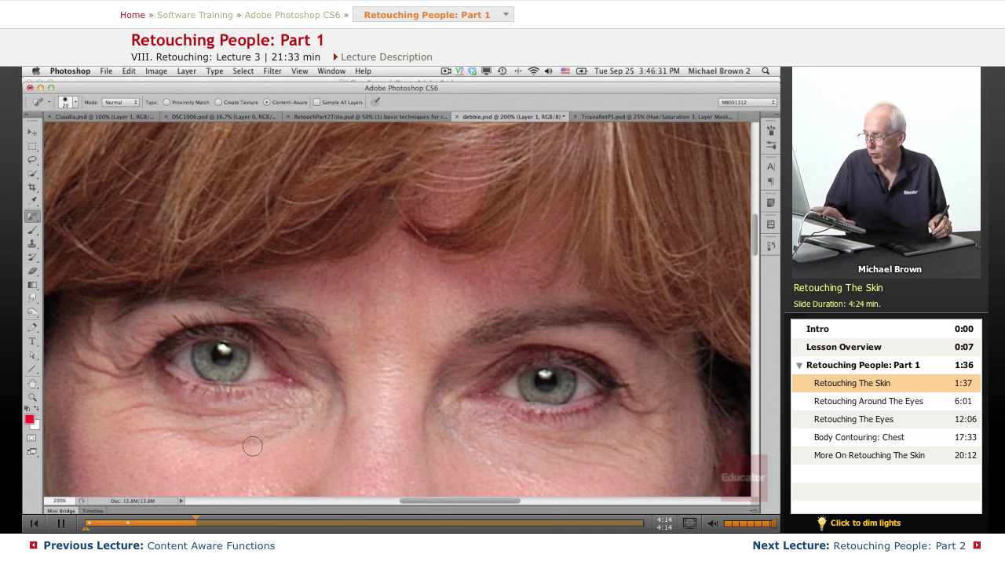
Heal a blemish on the cheek and another on the nose
mouse_move(253, 447)
mouse_down()
mouse_move(392, 364)
mouse_move(427, 304)
mouse_up()
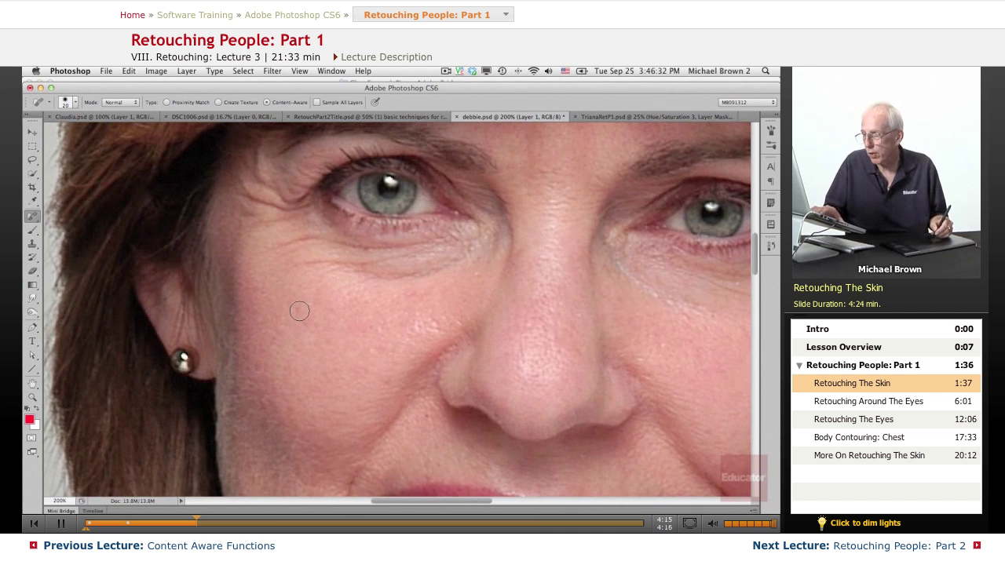
click(385, 380)
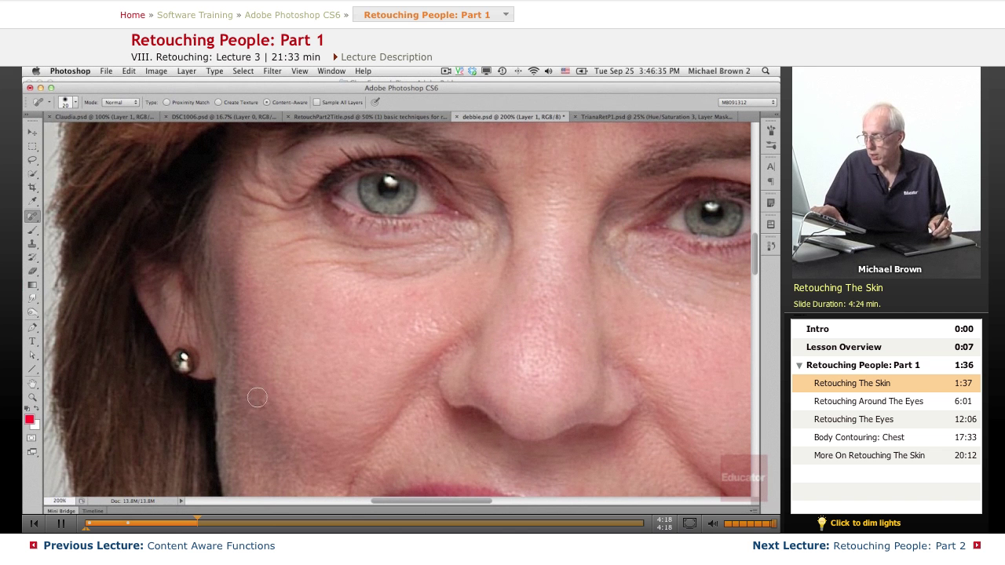
drag(540, 375, 339, 292)
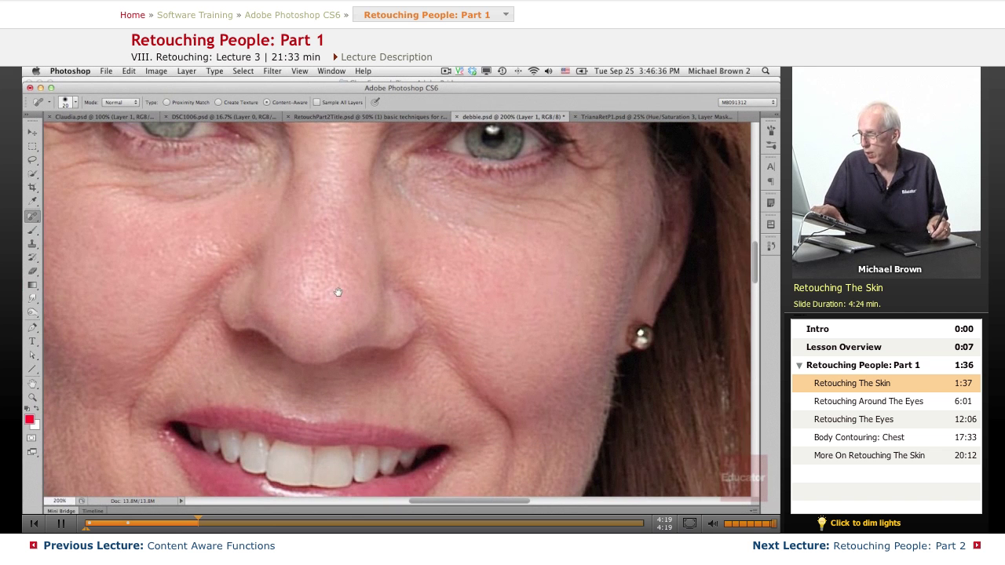
click(325, 220)
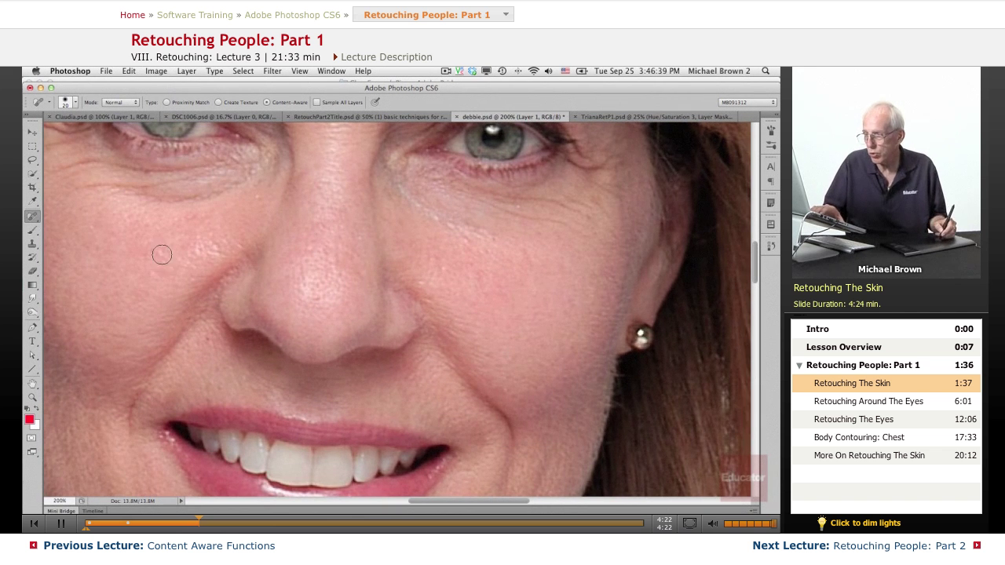
scroll(330, 266, down, 5)
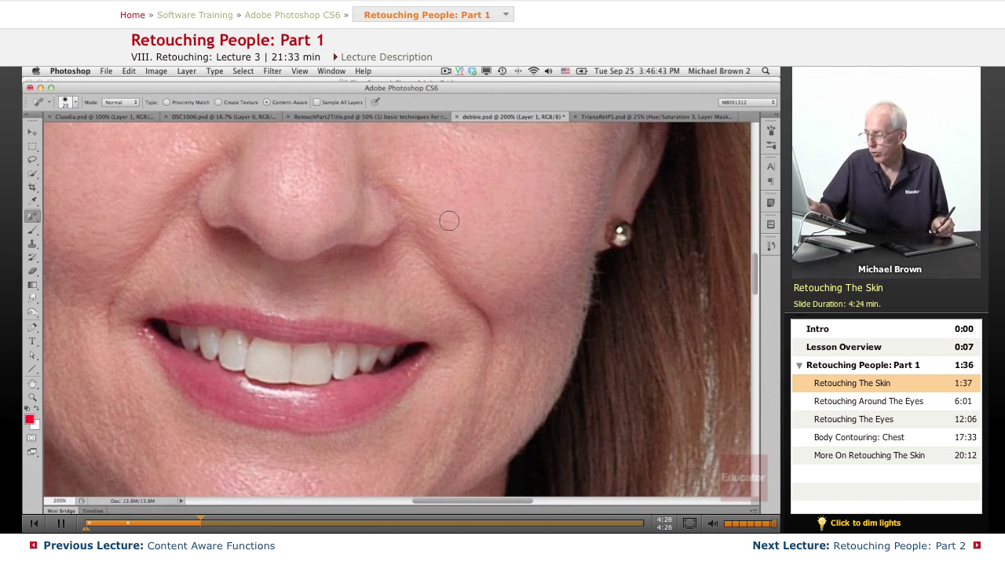
Zoom out and view the original unretouched debbie.psd state from History
key(ctrl+minus)
drag(348, 411, 374, 343)
key(F10)
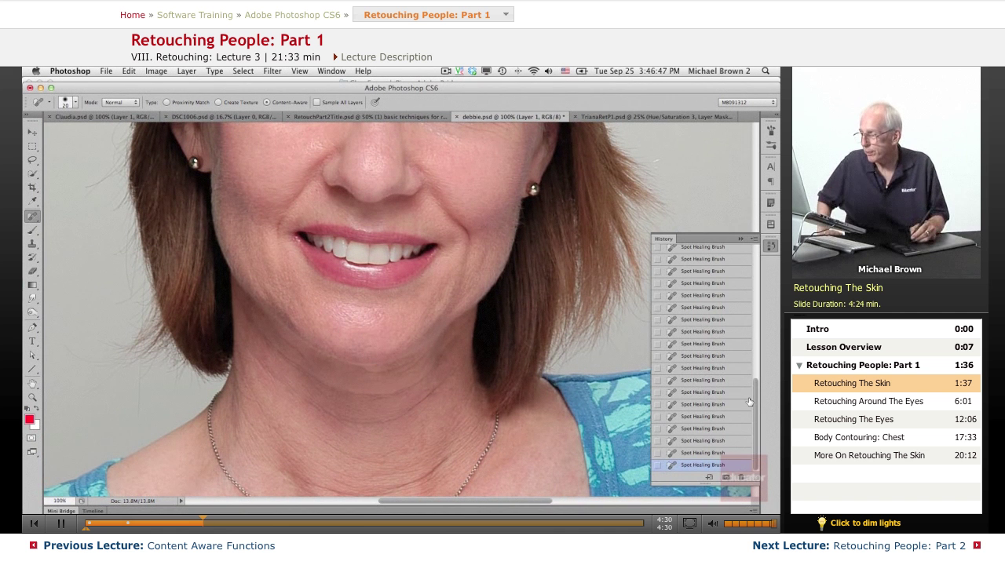
drag(754, 404, 754, 275)
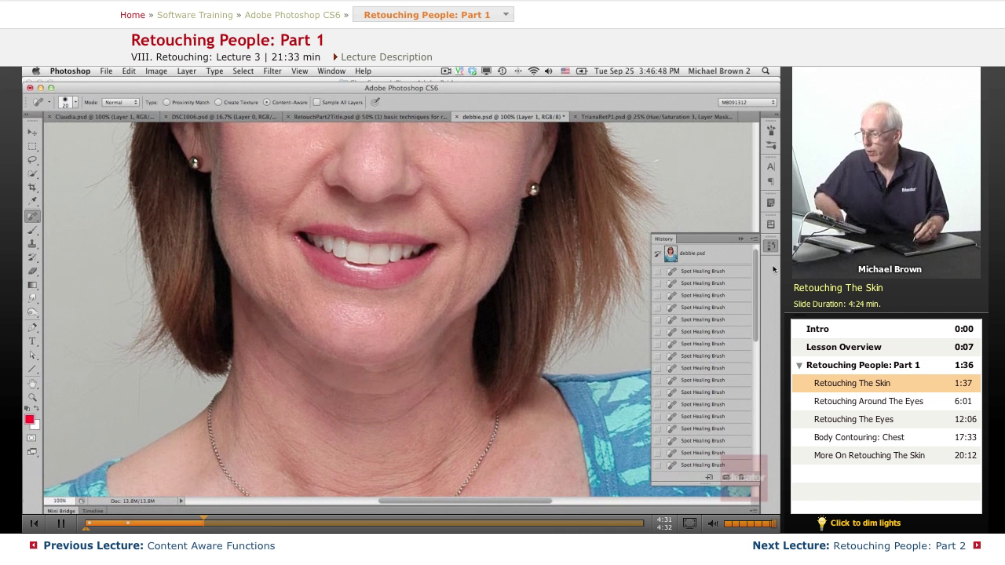
key(ctrl+minus)
click(704, 256)
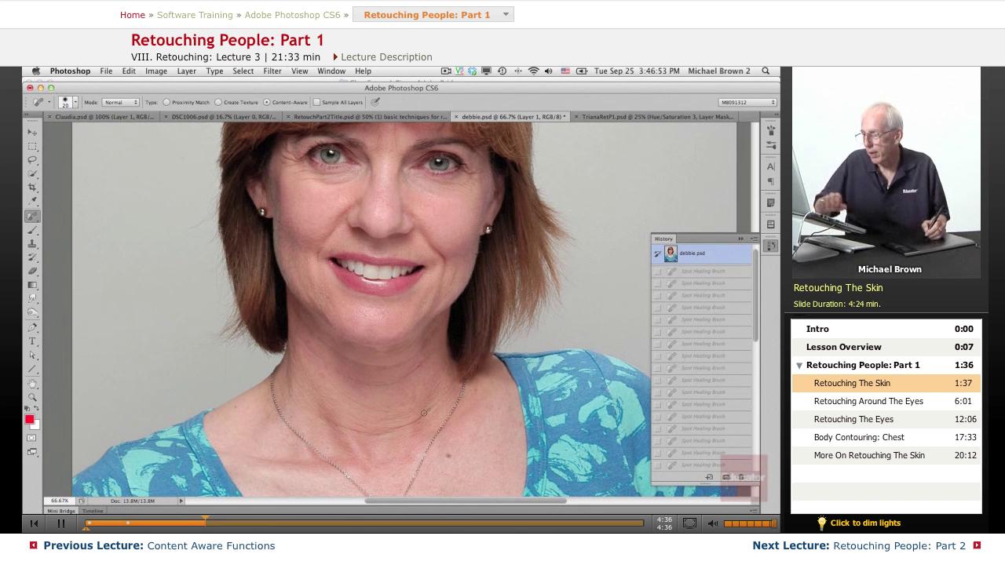
drag(403, 395, 422, 345)
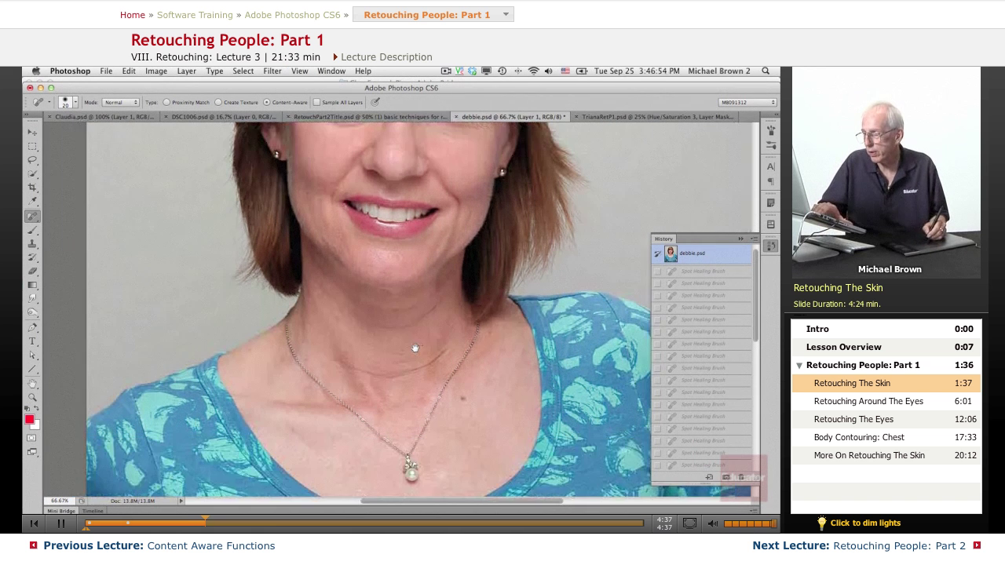
Compare before and after, keep all spot-healing edits, and zoom in closely on the neck side
click(693, 466)
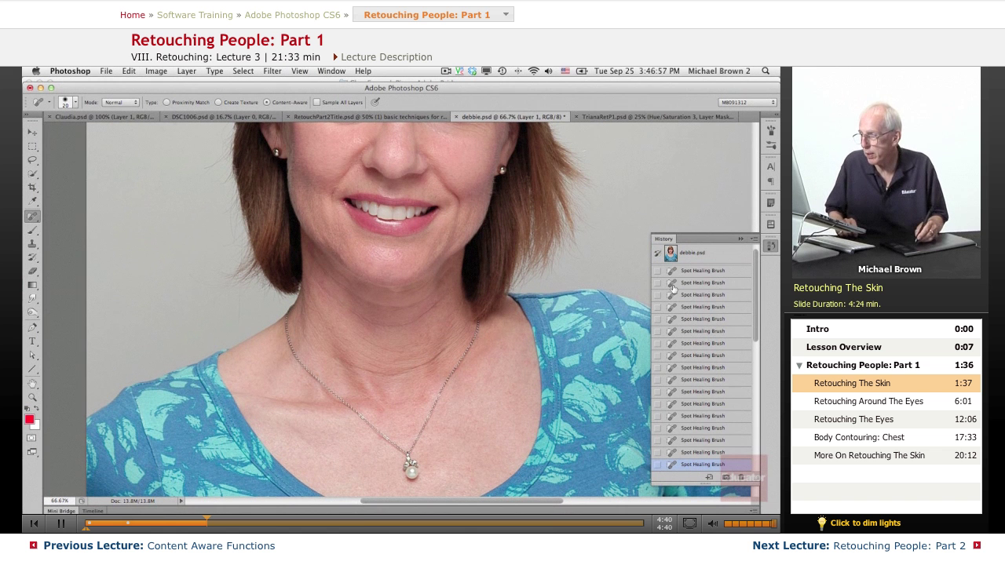
click(696, 265)
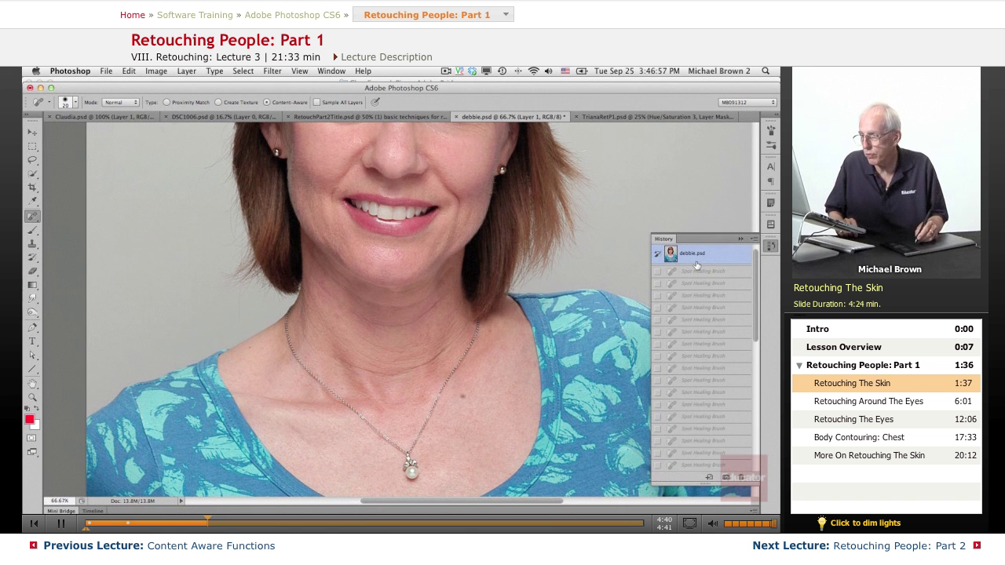
click(696, 464)
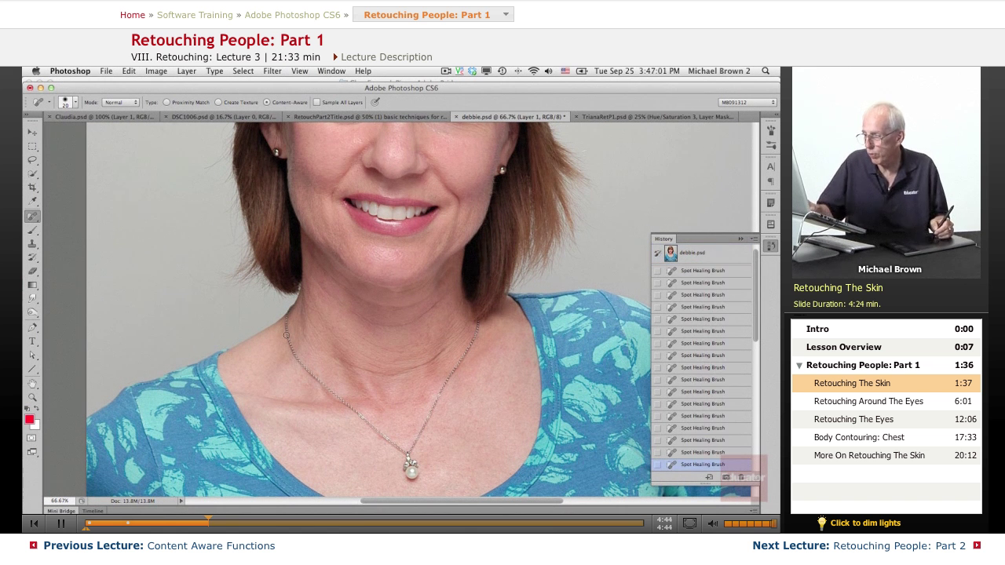
key(super+plus)
key(super+plus)
key(super+plus)
drag(246, 340, 408, 416)
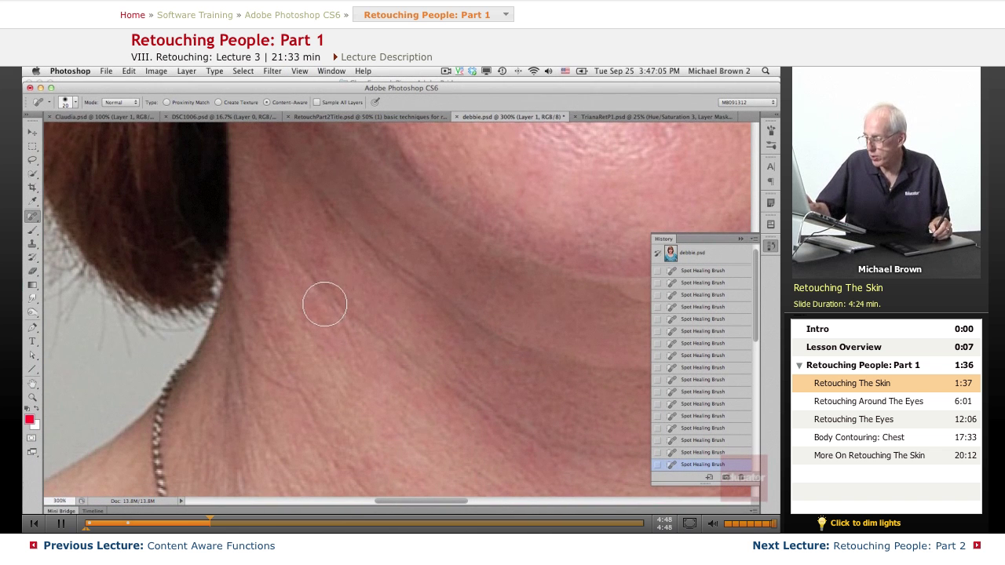
Shrink the brush and heal about eight short wrinkle lines on the neck below the ear
key(bracketleft)
key(bracketleft)
key(bracketleft)
drag(270, 227, 328, 296)
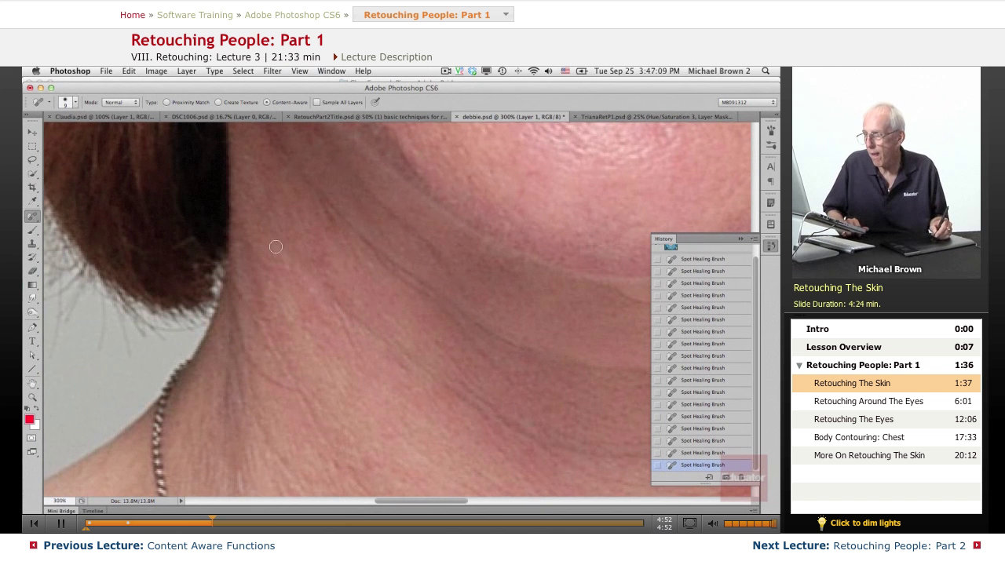
mouse_move(345, 350)
mouse_down()
mouse_move(361, 369)
mouse_move(387, 345)
mouse_move(404, 369)
mouse_up()
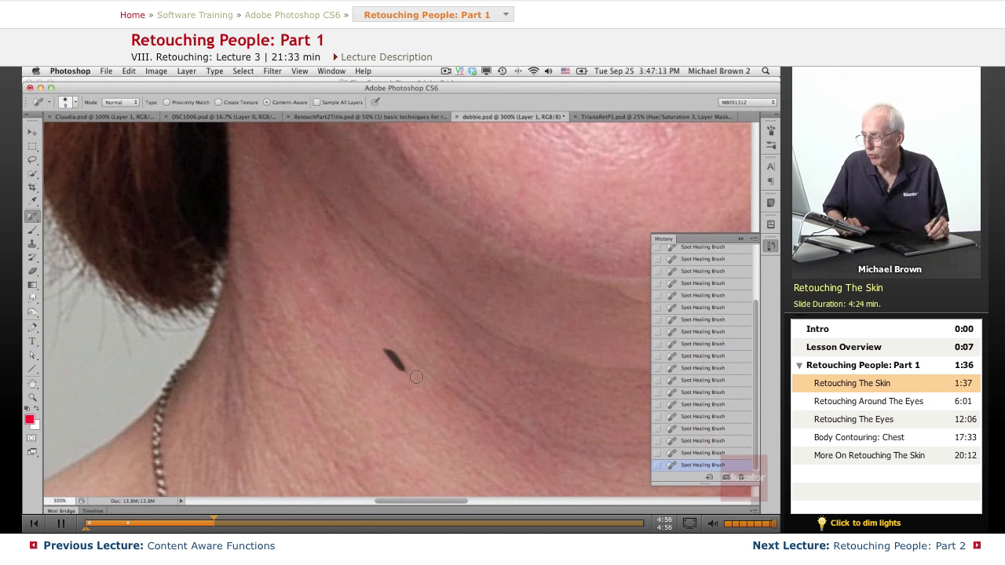
drag(374, 306, 393, 324)
drag(292, 391, 267, 375)
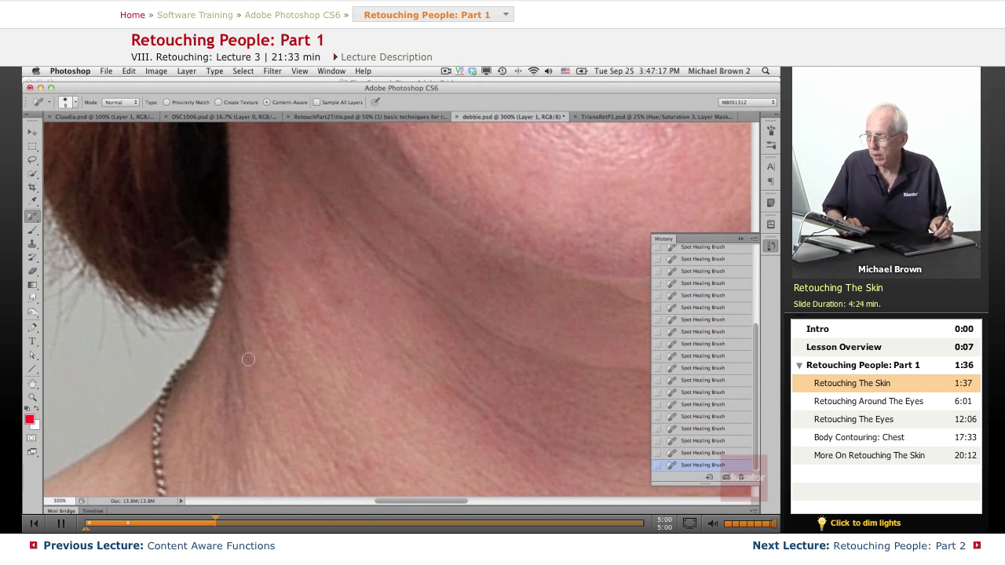
drag(247, 358, 245, 353)
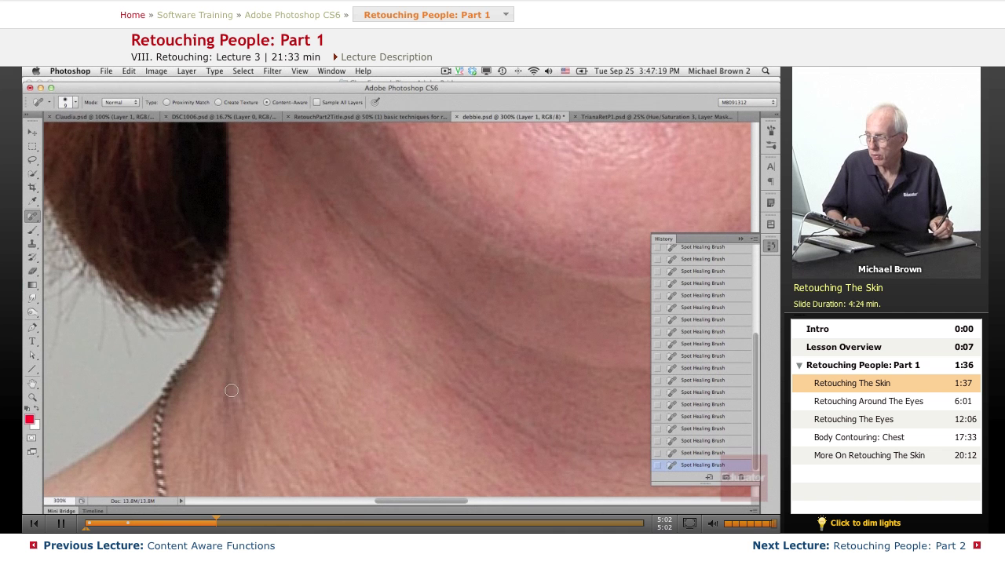
drag(229, 406, 241, 409)
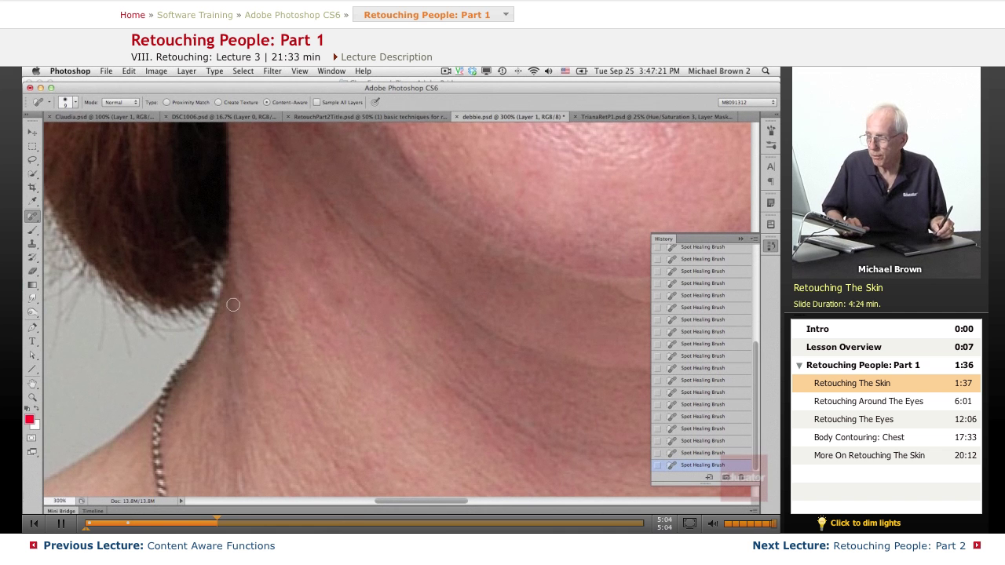
drag(230, 359, 230, 328)
drag(310, 412, 261, 311)
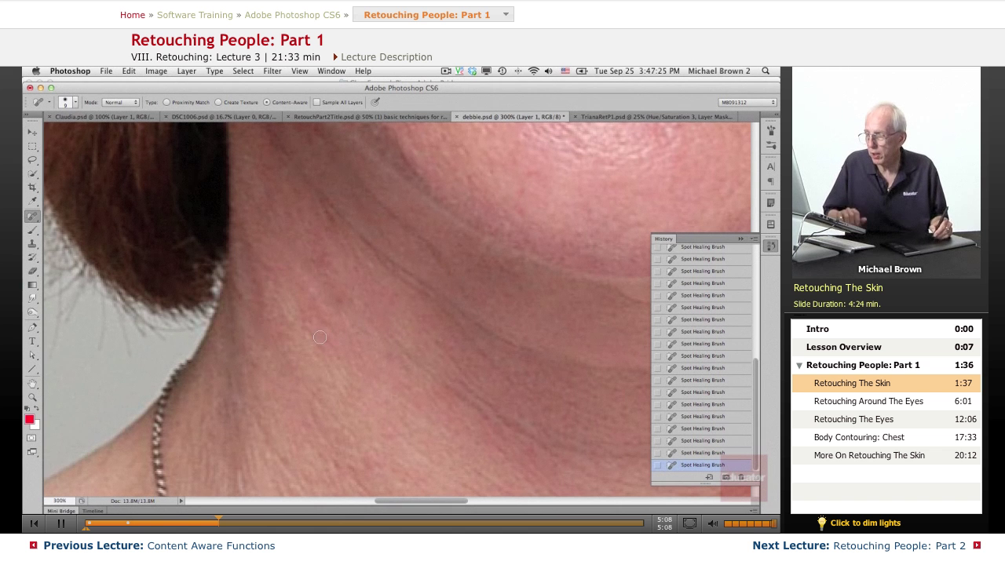
Heal six creases and wrinkle sections on the lower neck around the necklace chain
scroll(343, 404, down, 5)
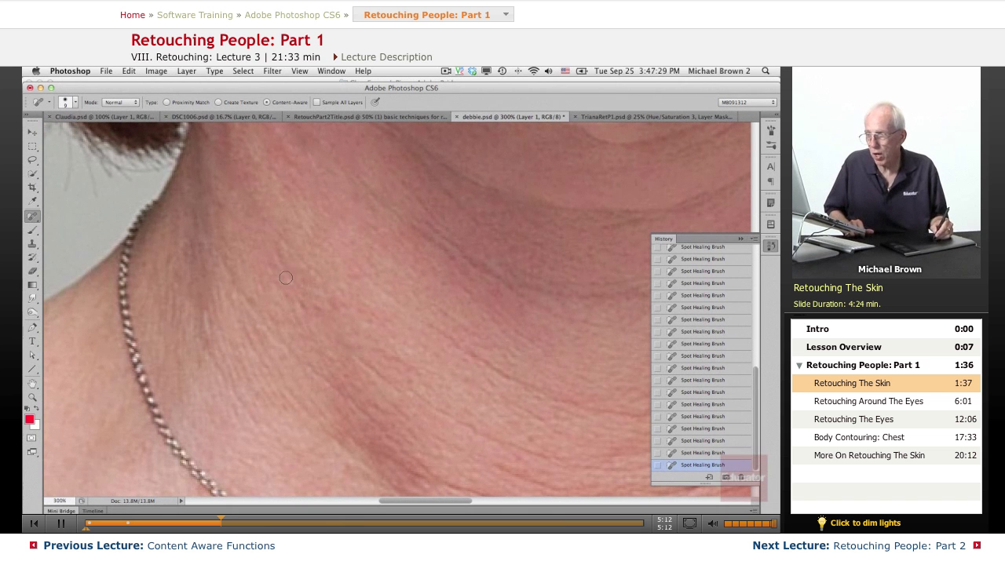
drag(294, 287, 272, 248)
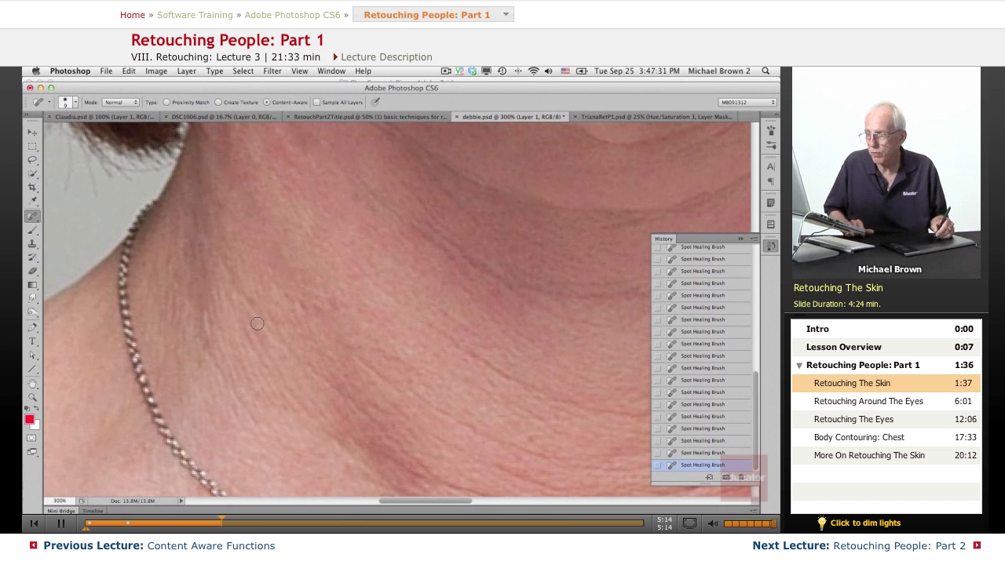
drag(206, 332, 203, 286)
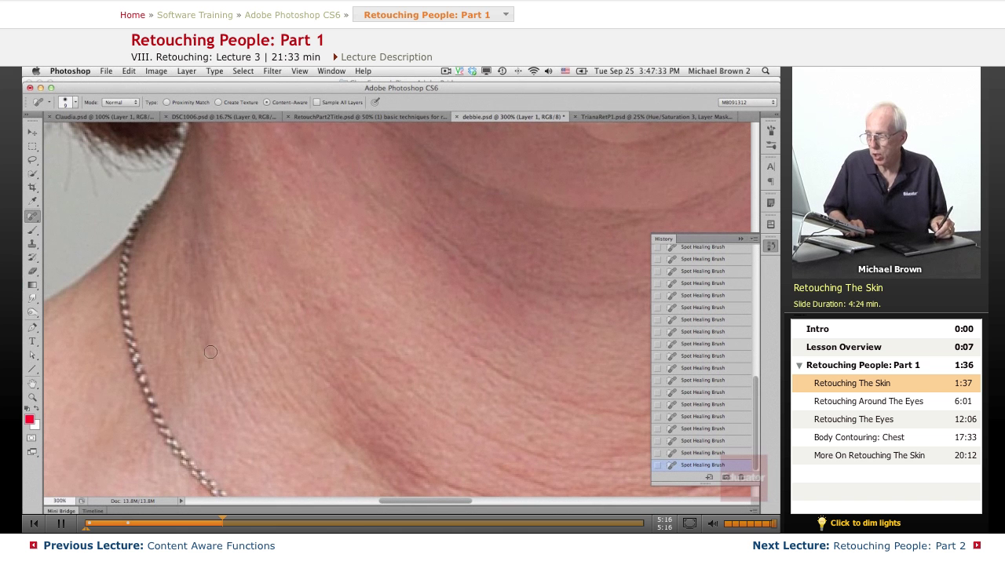
drag(235, 380, 215, 316)
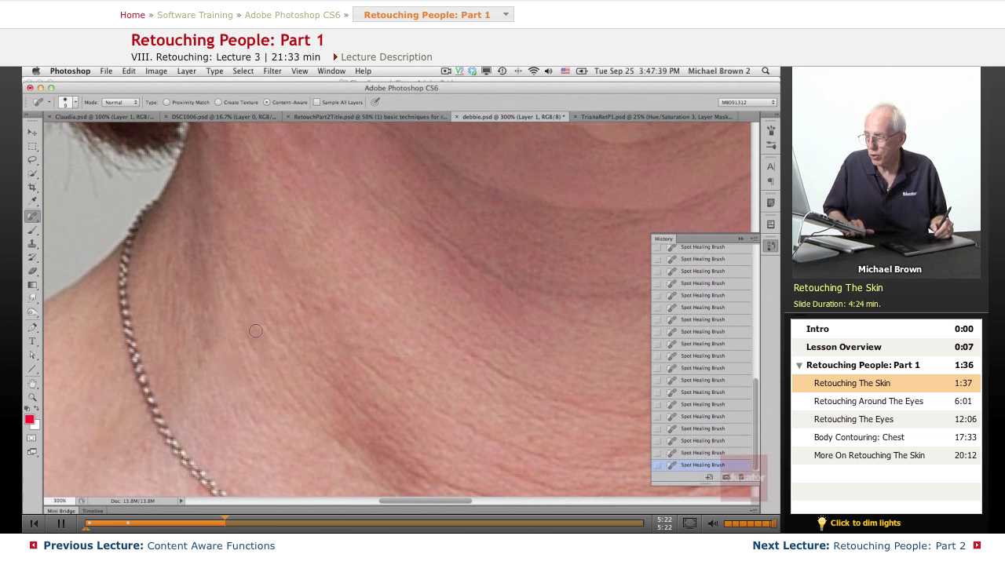
drag(420, 371, 368, 338)
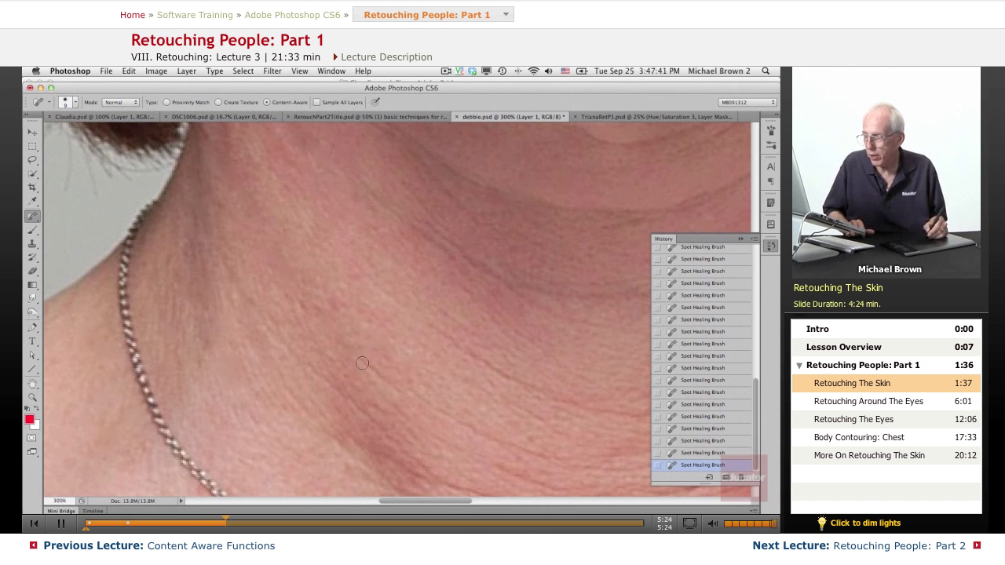
drag(364, 418, 270, 336)
drag(321, 414, 293, 378)
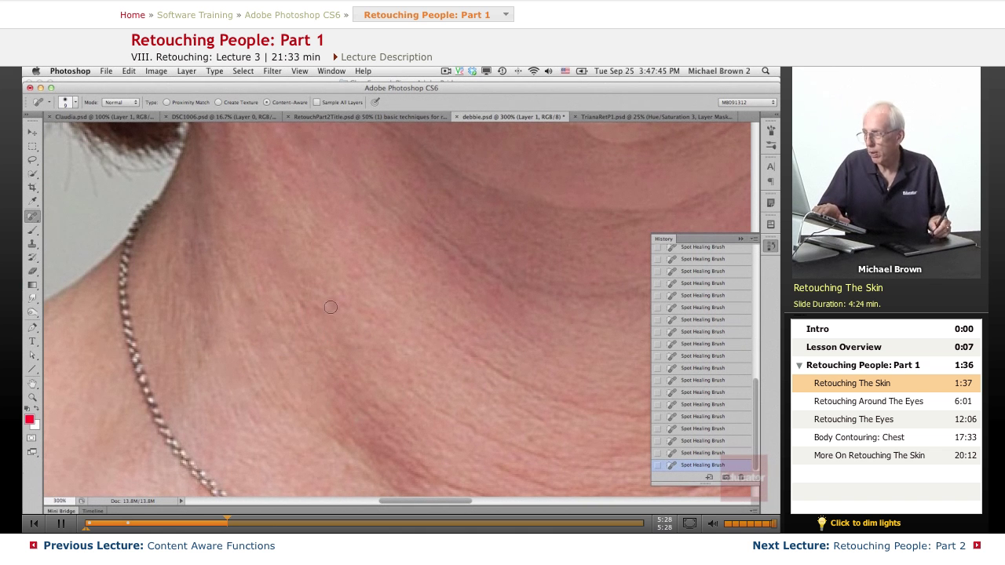
mouse_move(422, 230)
mouse_down()
mouse_move(442, 339)
mouse_move(457, 295)
mouse_move(444, 265)
mouse_up()
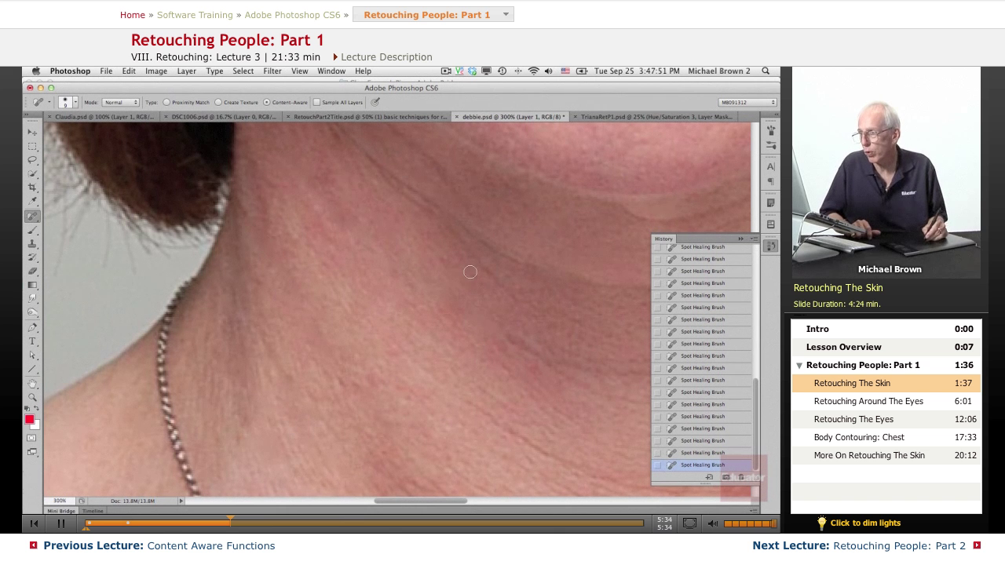
Heal the long curved lower-neck wrinkle stretch by stretch in short strokes
drag(504, 291, 470, 253)
drag(442, 406, 301, 218)
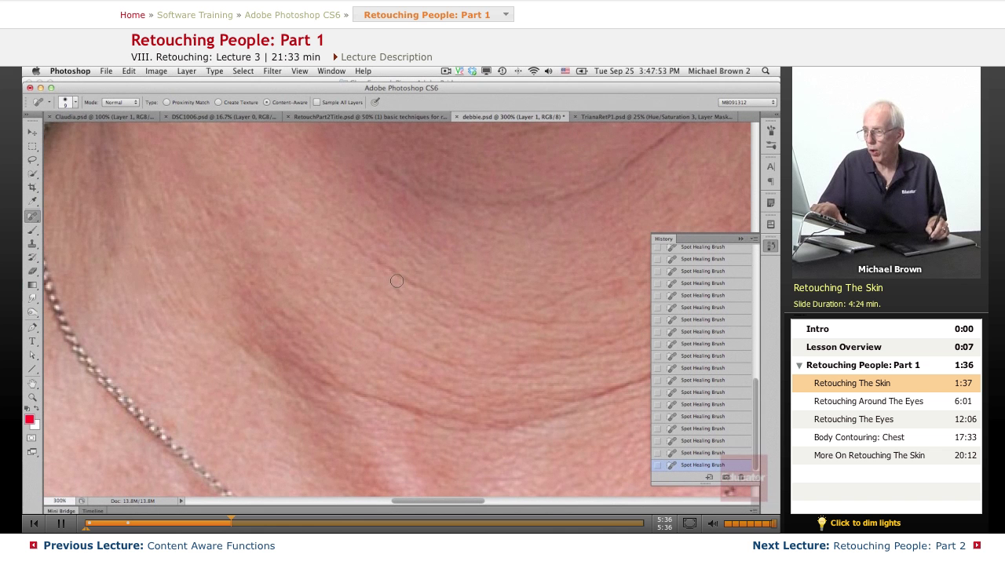
drag(390, 251, 351, 222)
drag(445, 297, 397, 276)
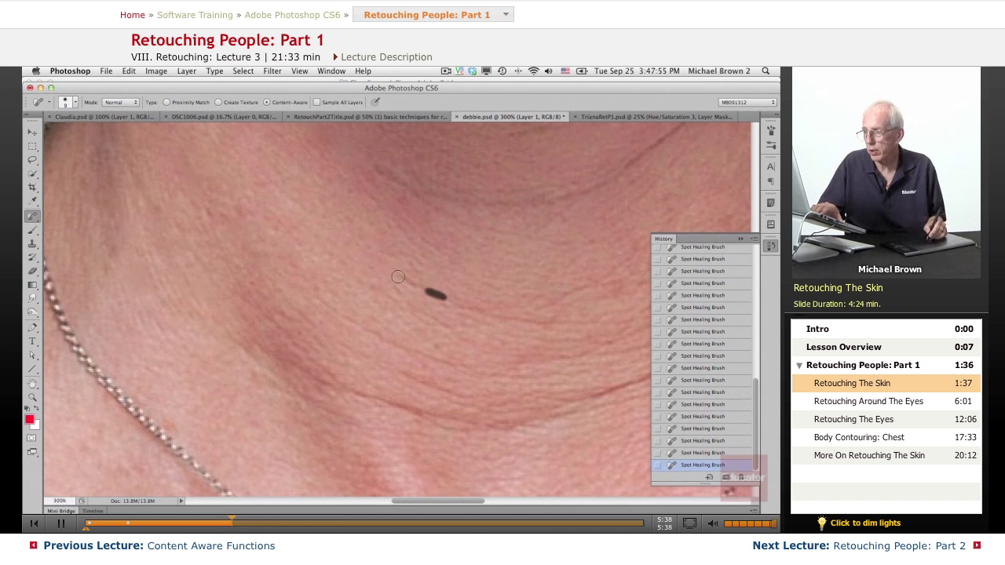
drag(438, 325, 426, 316)
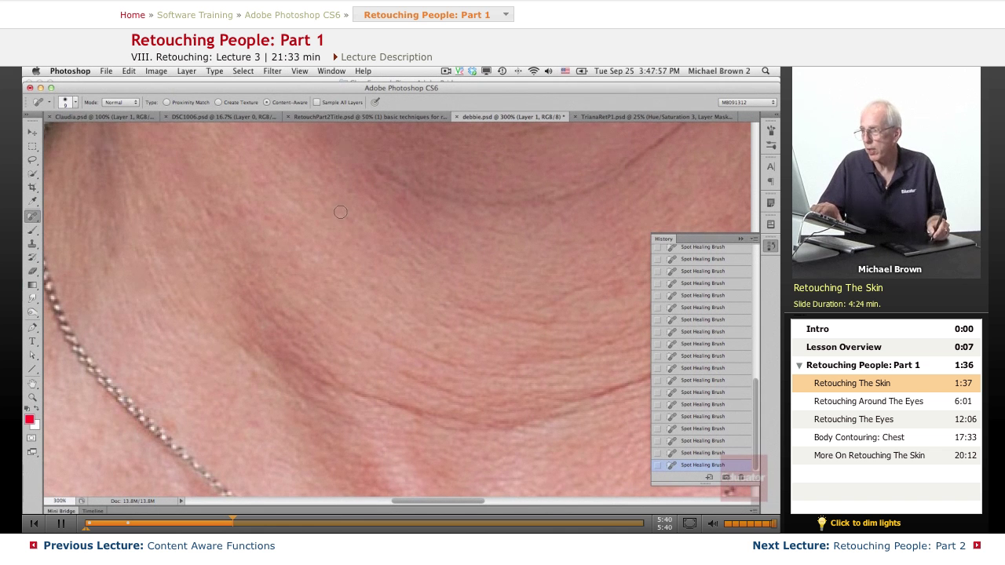
drag(441, 195, 373, 158)
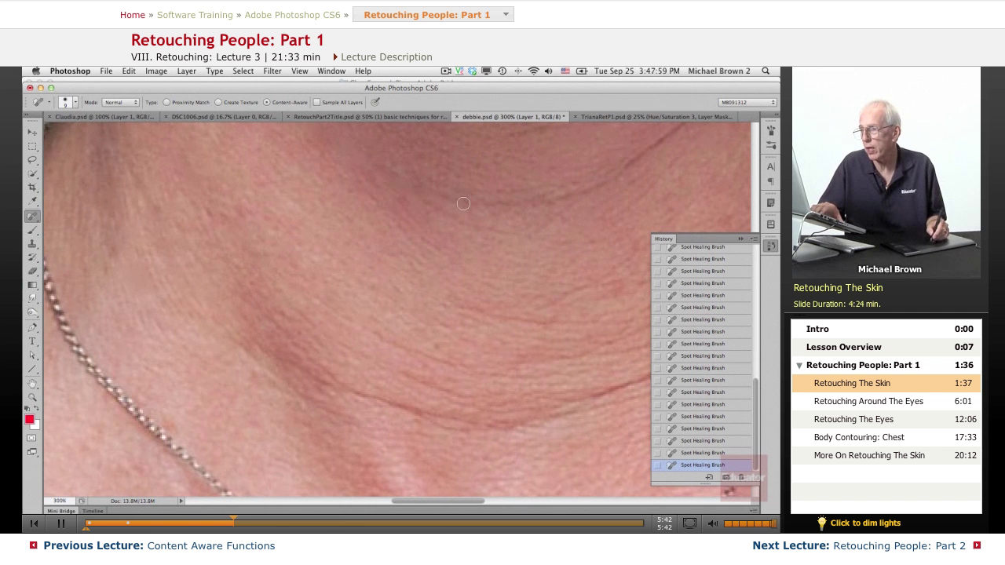
mouse_move(349, 383)
mouse_down()
mouse_move(245, 277)
mouse_move(265, 301)
mouse_up()
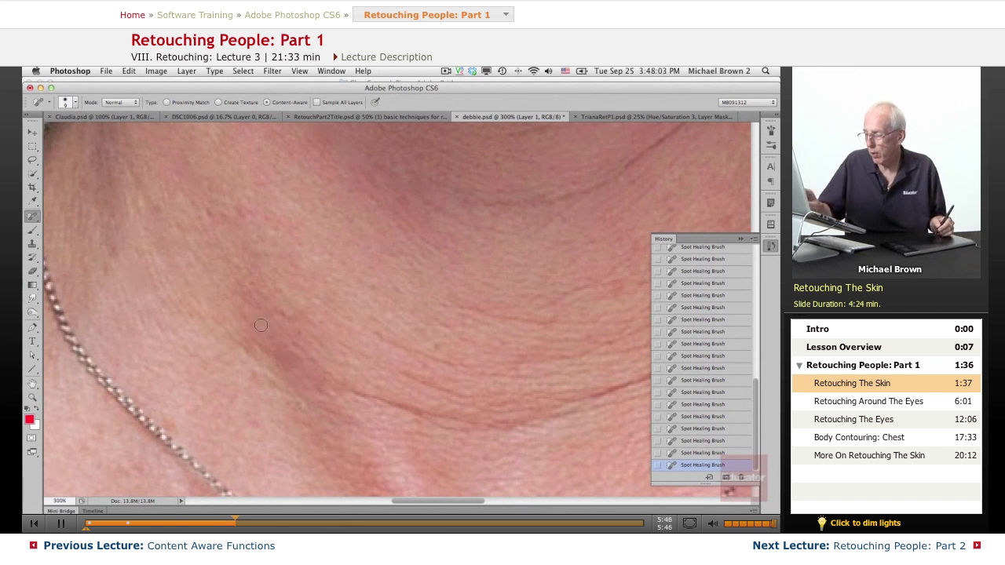
Compare against the original debbie.psd snapshot, restore all healing edits, and pan up to the smiling face
key(super+minus)
key(super+minus)
key(super+minus)
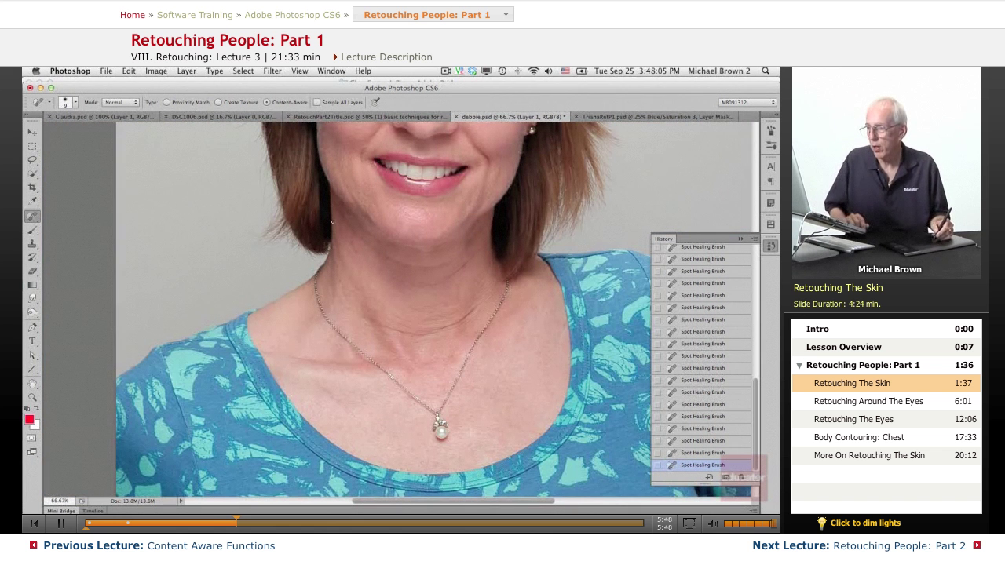
drag(756, 397, 756, 263)
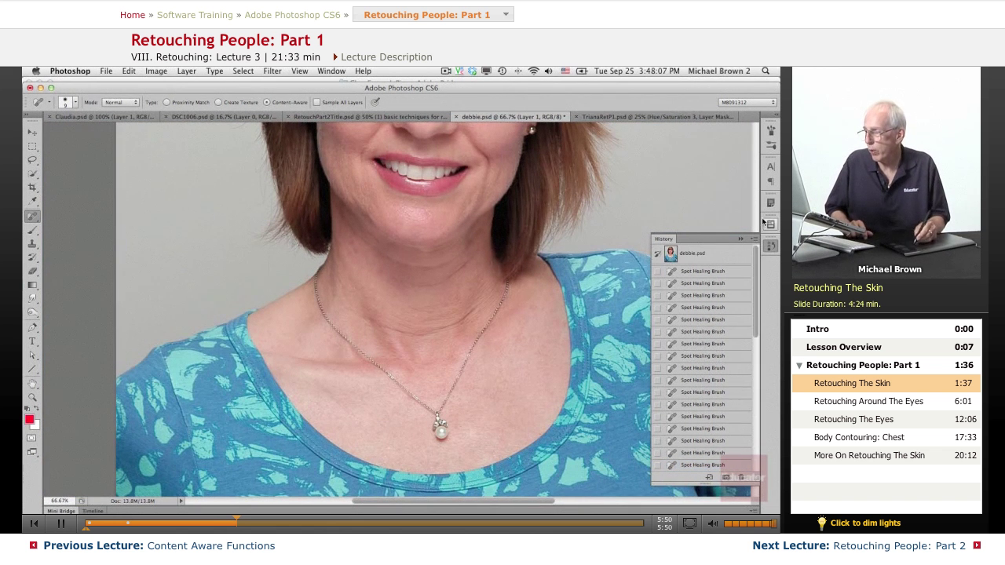
click(709, 261)
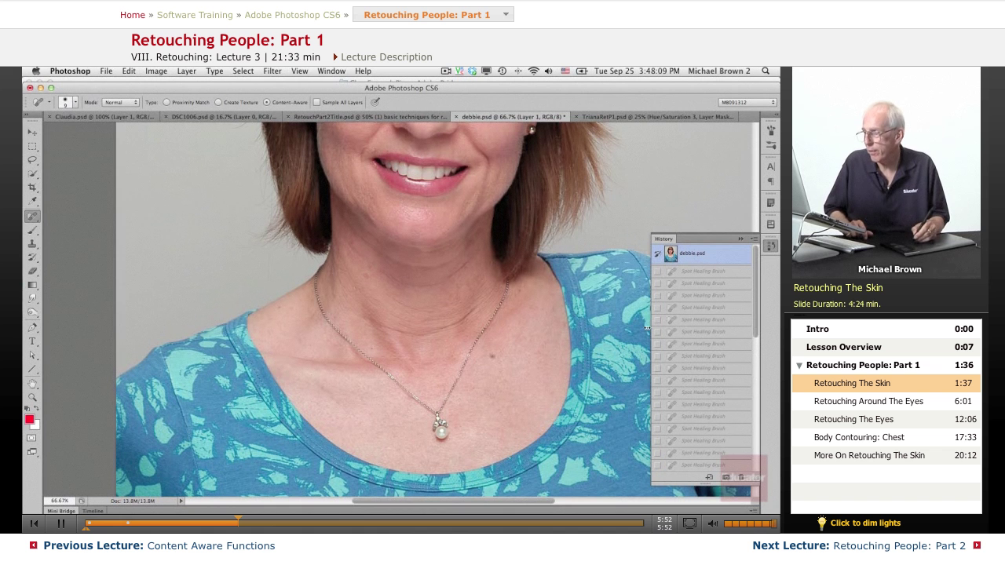
key(super+plus)
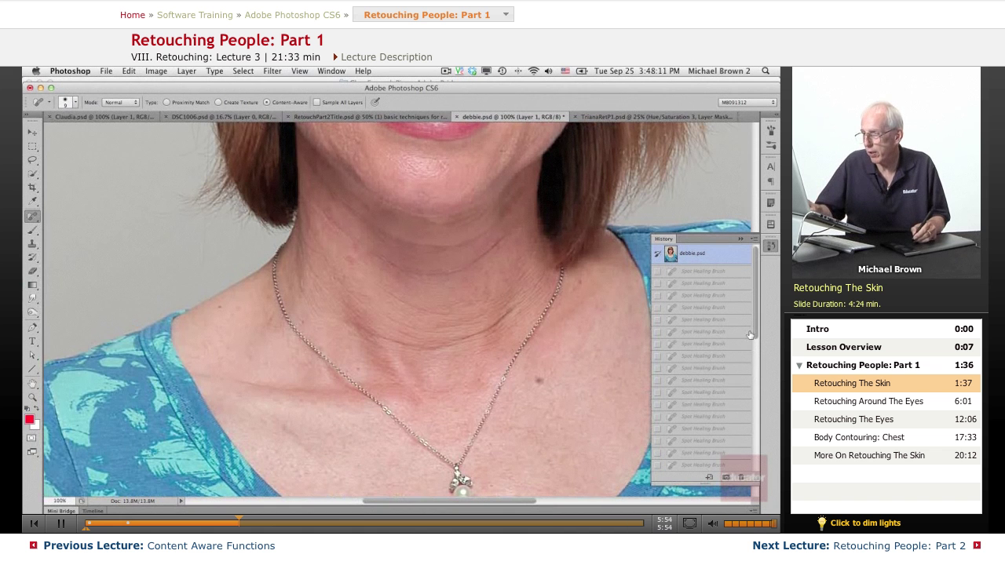
scroll(730, 392, down, 5)
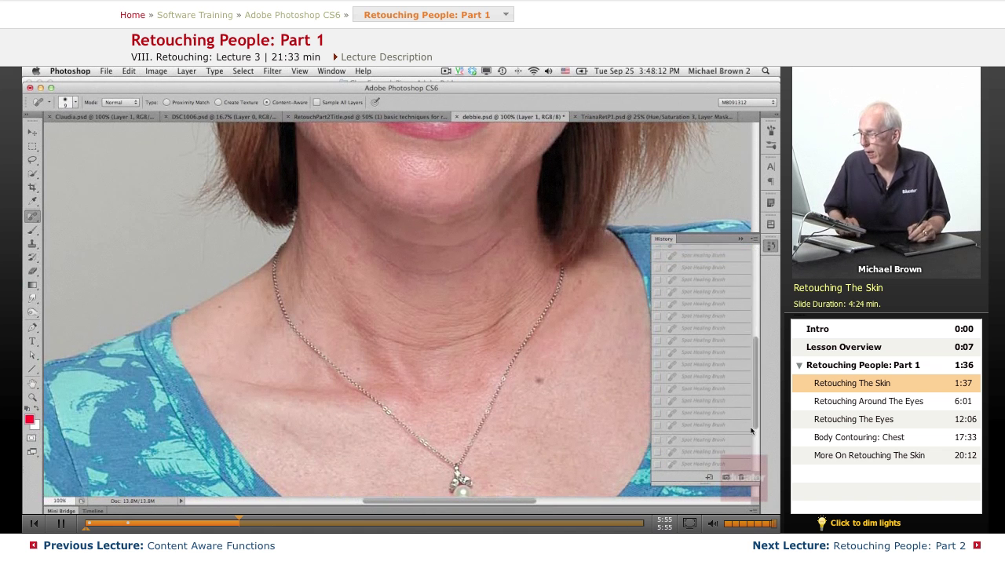
click(703, 465)
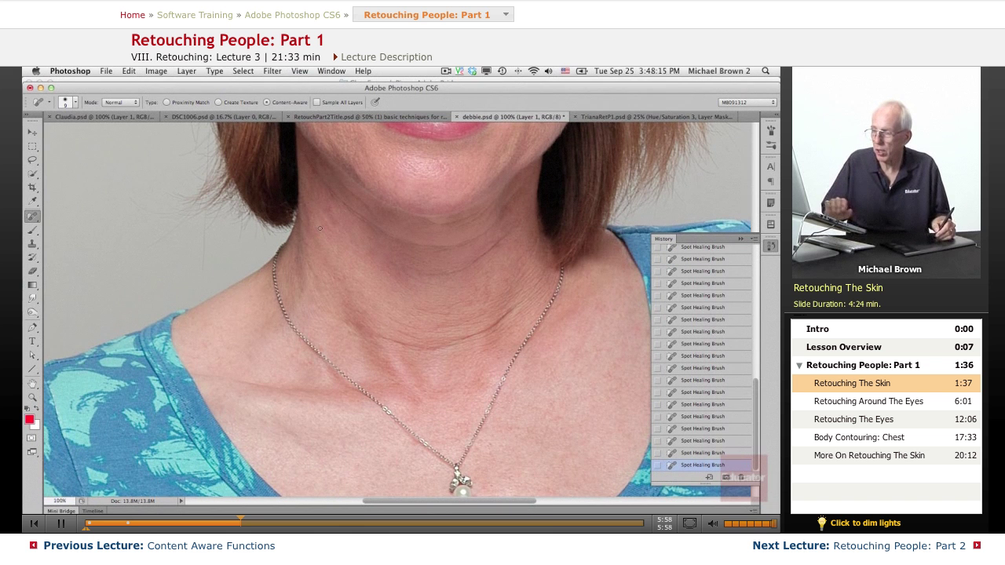
drag(360, 308, 356, 479)
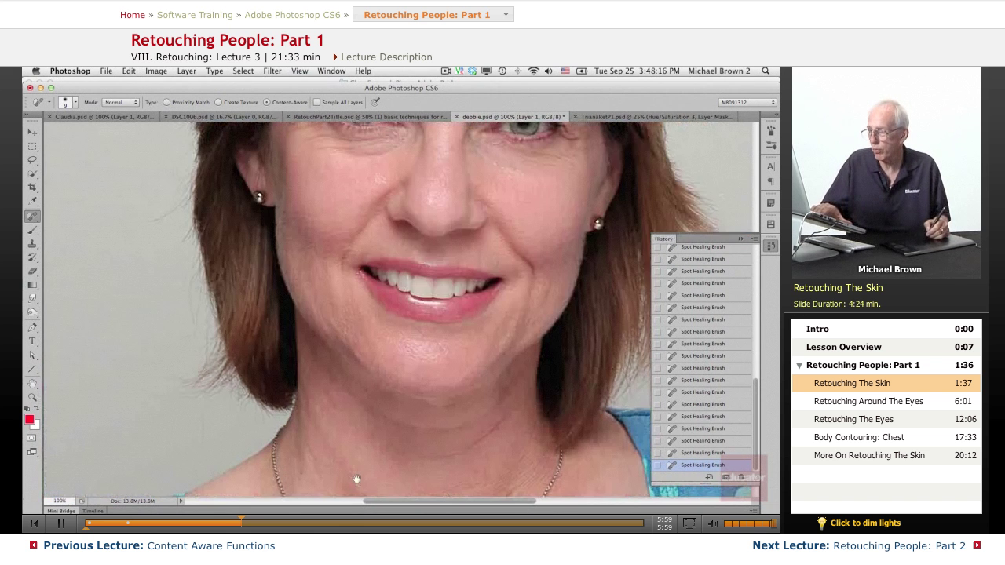